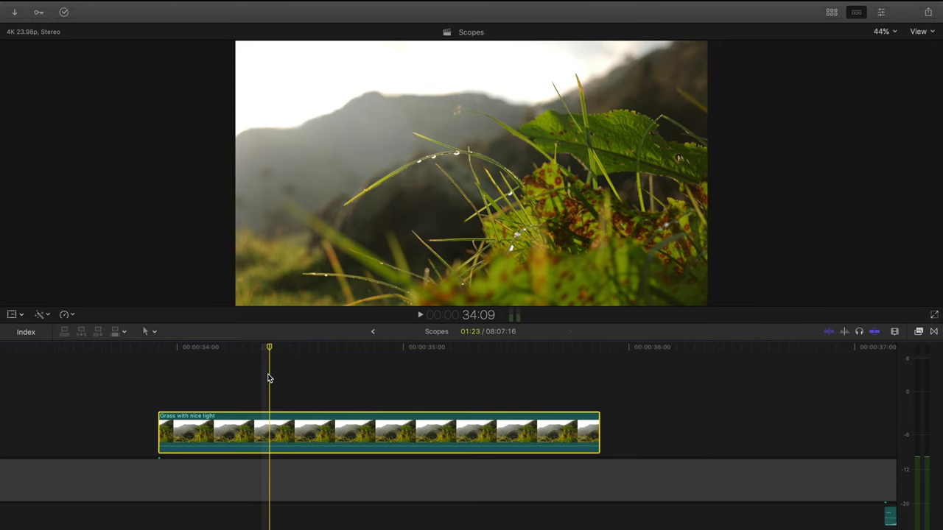
# - Show Video Scopes and the Color Board, using the layout with vectorscope and RGB Parade above the Luma waveform
pyautogui.press('super+7')
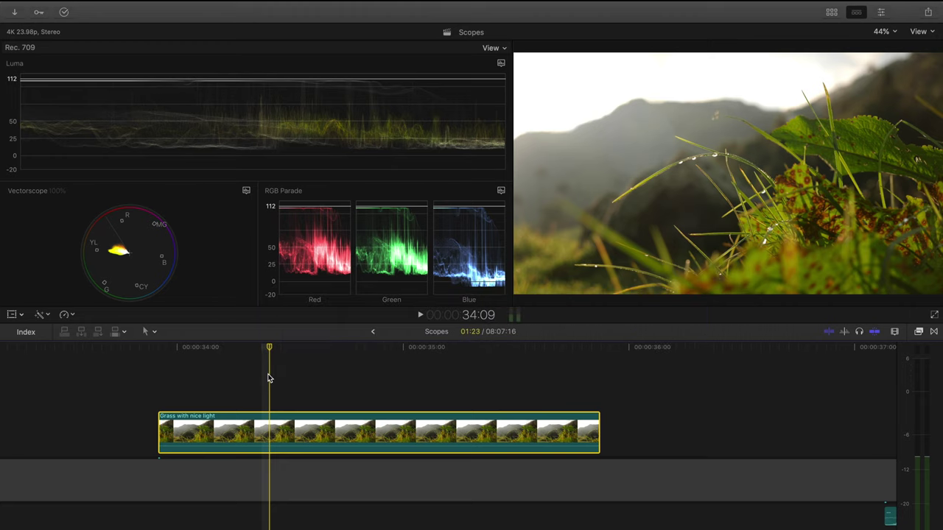
pyautogui.press('super+6')
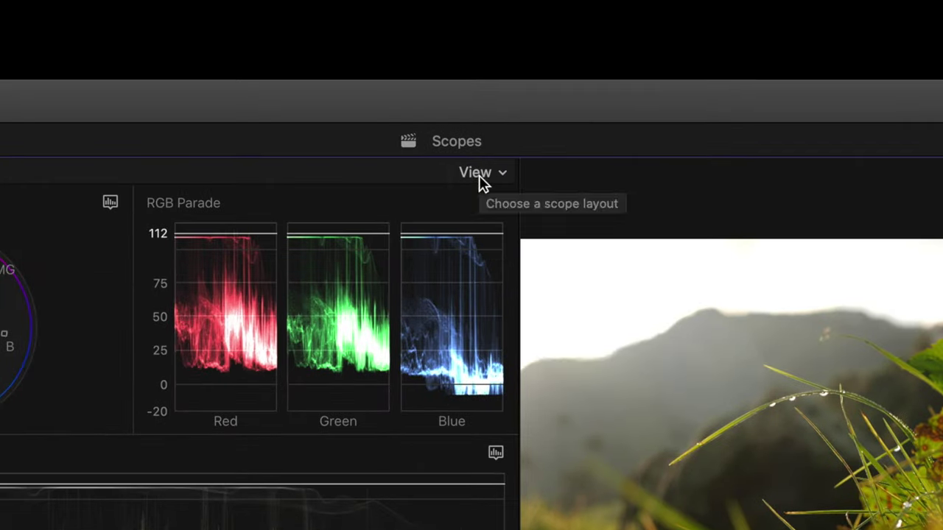
pyautogui.click(368, 49)
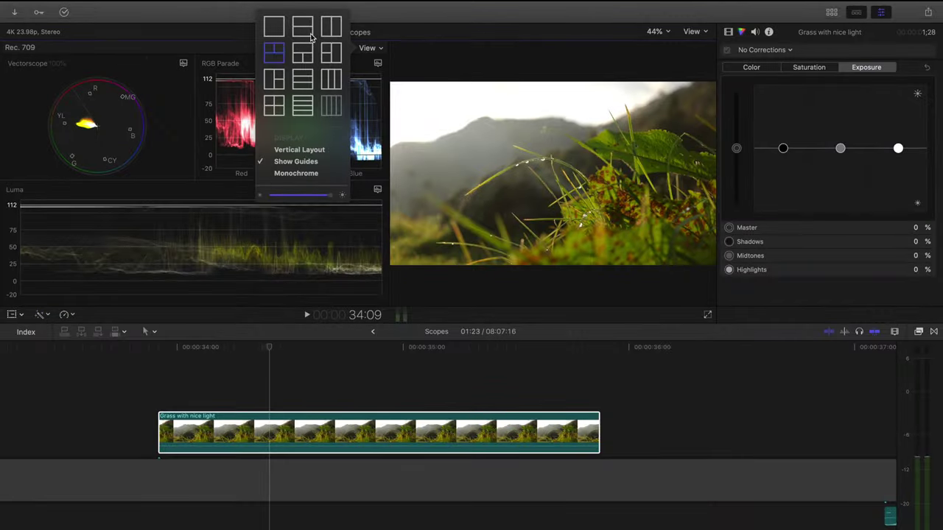
pyautogui.click(331, 30)
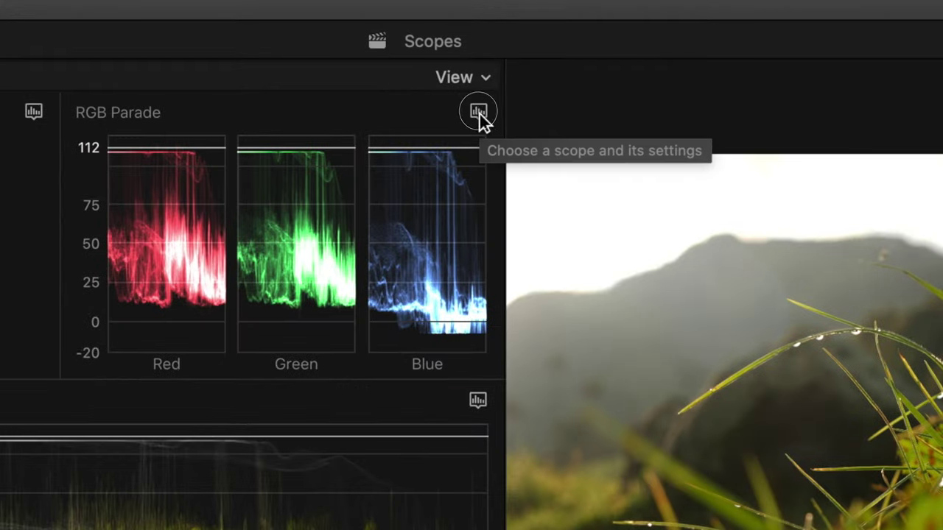
# - Switch the scopes to a single large Luma waveform measured in IRE
pyautogui.click(478, 111)
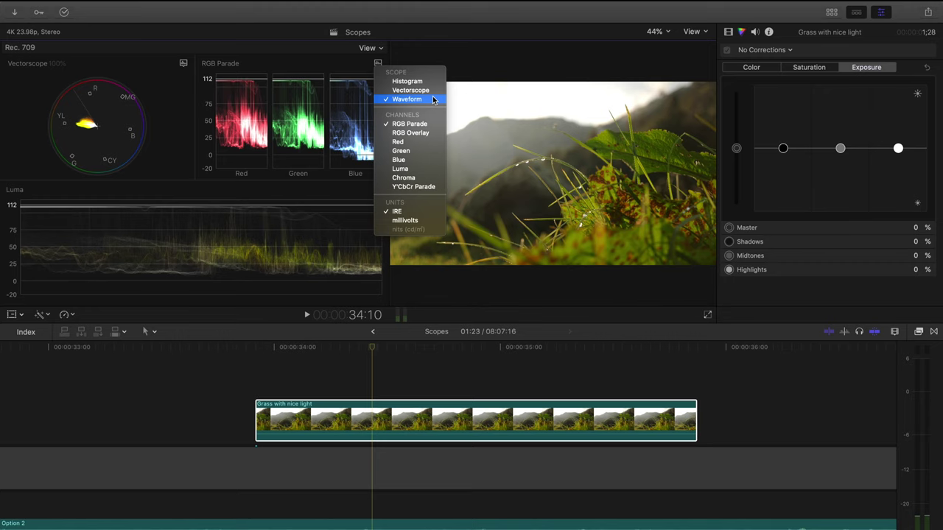
pyautogui.click(434, 100)
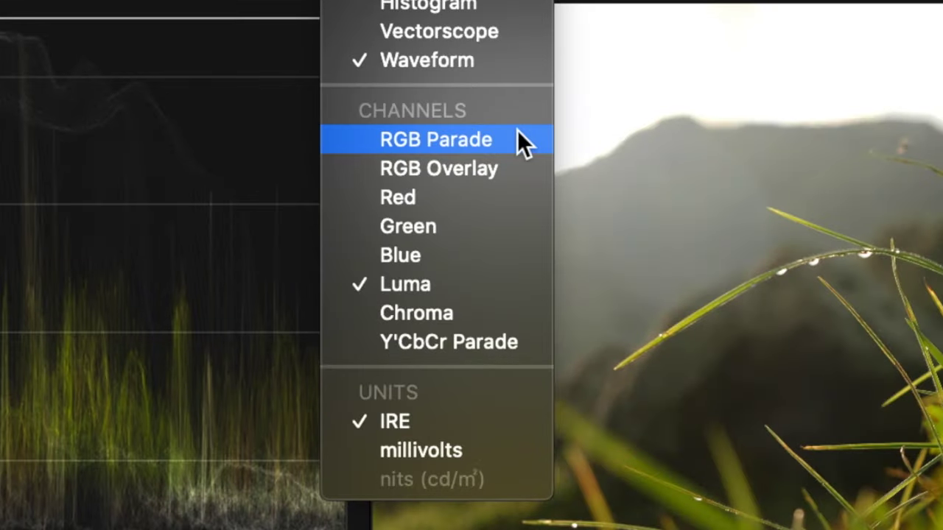
# - Show the RGB Parade and add a color correction to the airport clip
pyautogui.click(518, 140)
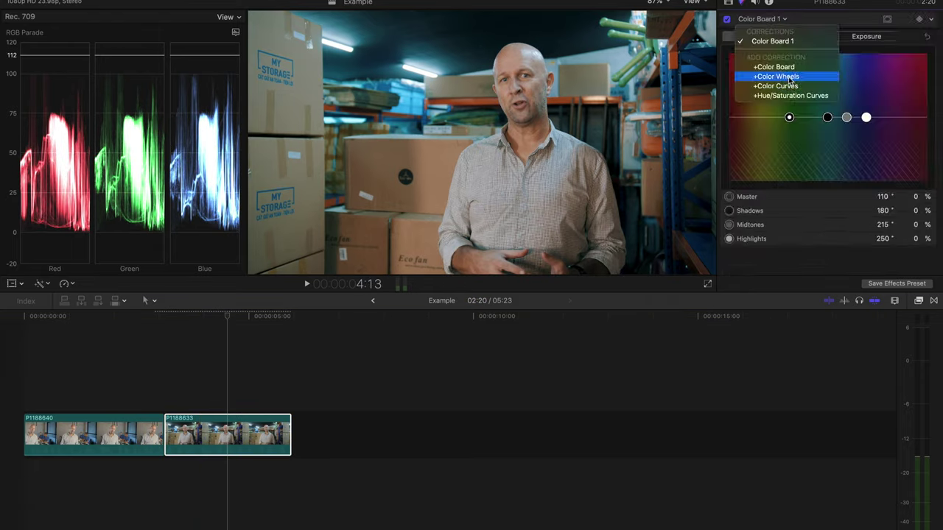
pyautogui.click(776, 86)
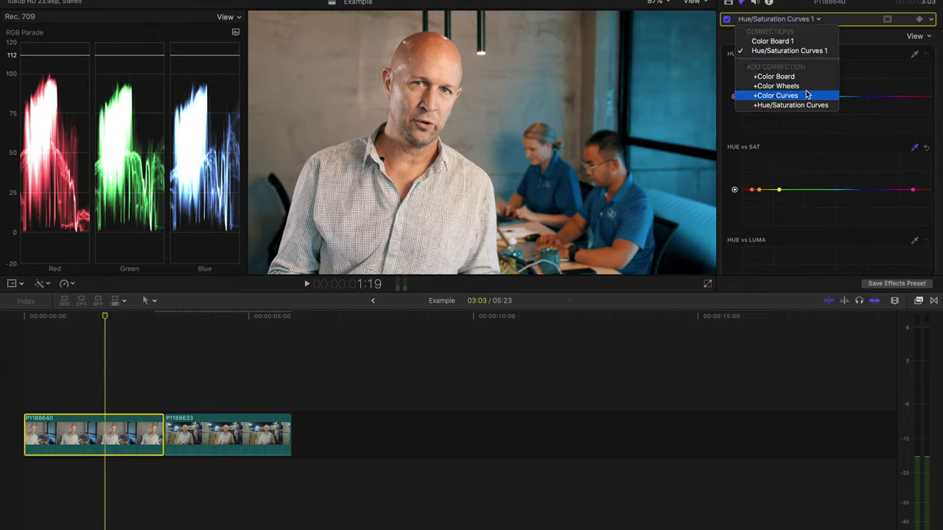
pyautogui.click(806, 97)
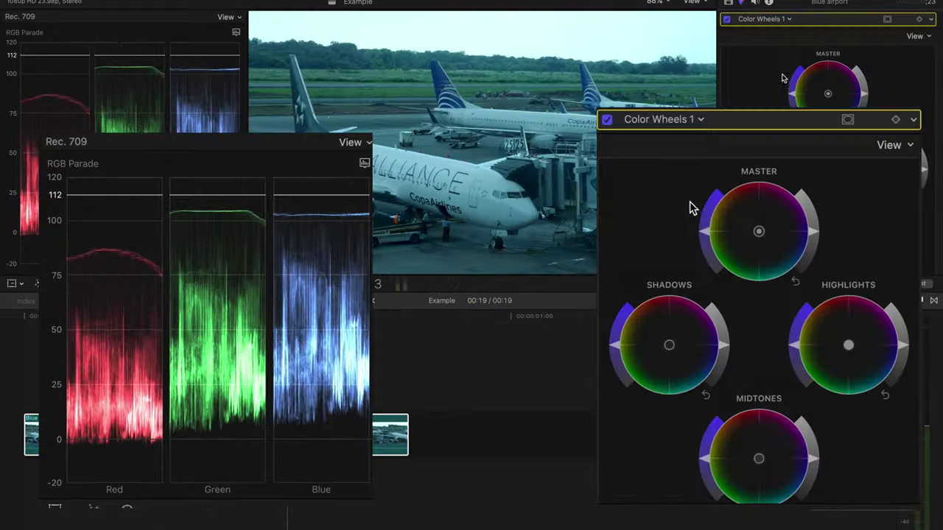
# - Warm the airport shot's shadows toward orange and rebalance its highlights and midtones
pyautogui.moveTo(839, 335); pyautogui.dragTo(859, 367)
pyautogui.moveTo(669, 345); pyautogui.dragTo(655, 333)
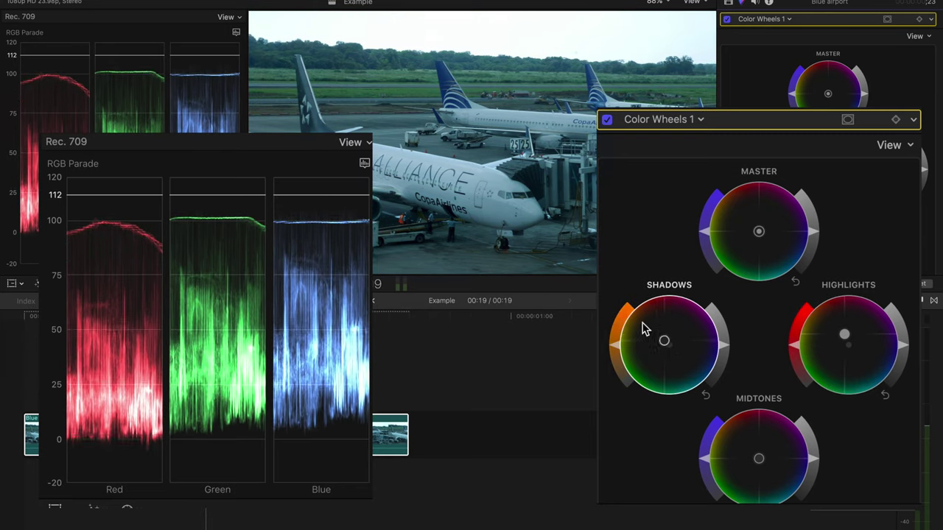
pyautogui.moveTo(759, 459)
pyautogui.mouseDown()
pyautogui.moveTo(710, 431)
pyautogui.moveTo(747, 457)
pyautogui.mouseUp()
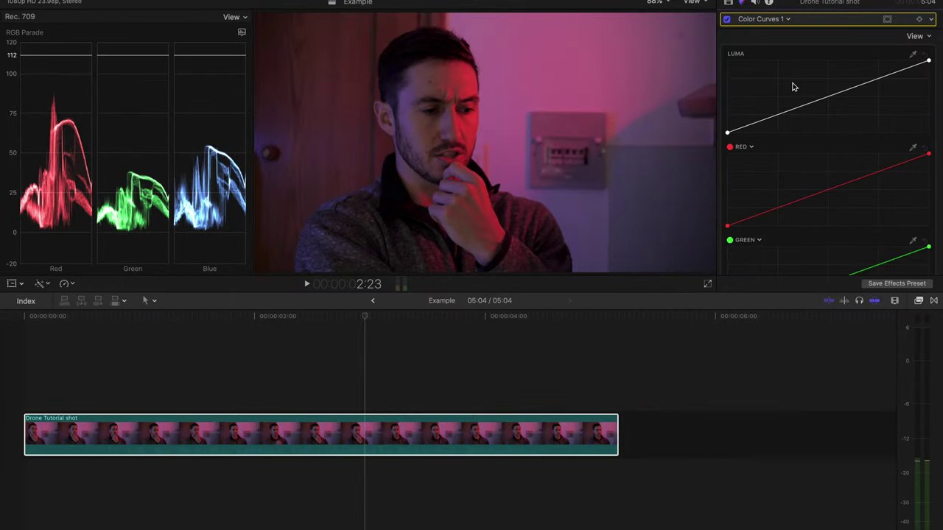
pyautogui.scroll(-3, 850, 181)
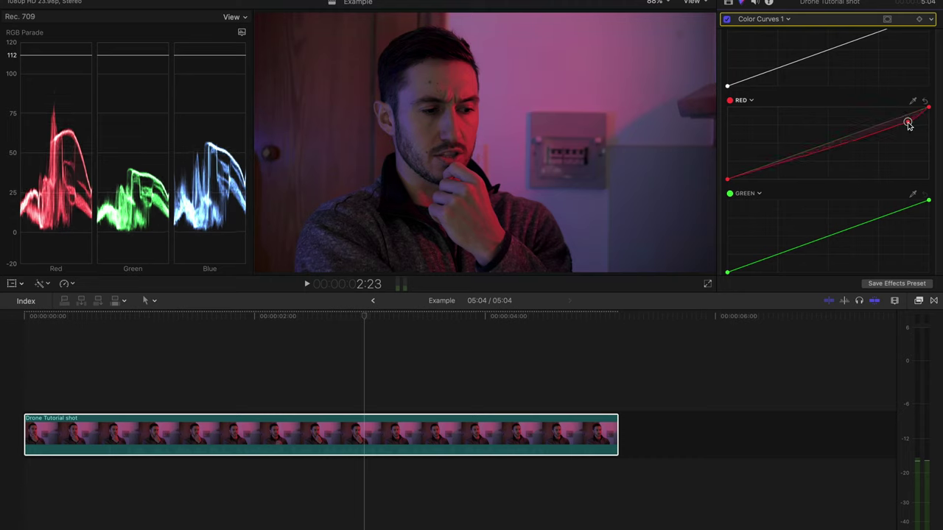
pyautogui.scroll(3, 736, 24)
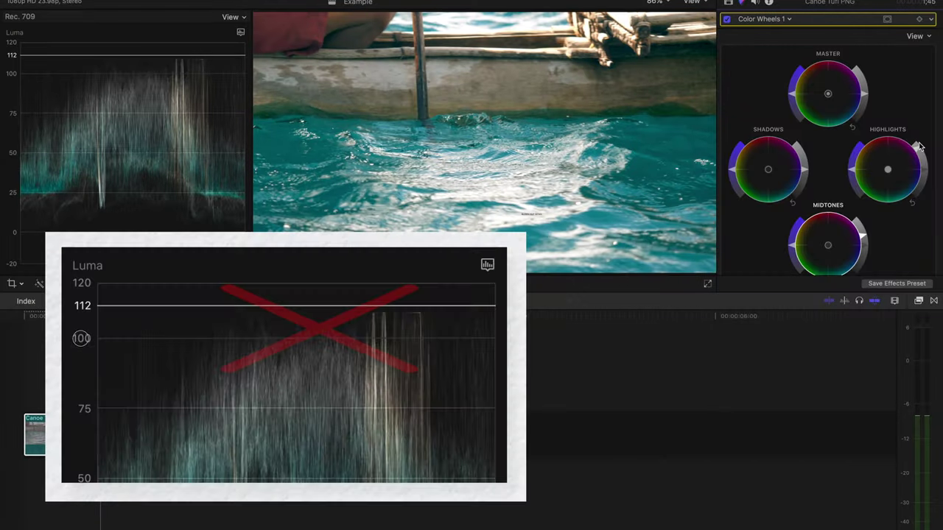
# - Lower the canoe shot's Highlights brightness until the waveform peaks sit under 100 IRE
pyautogui.moveTo(919, 146); pyautogui.dragTo(918, 168)
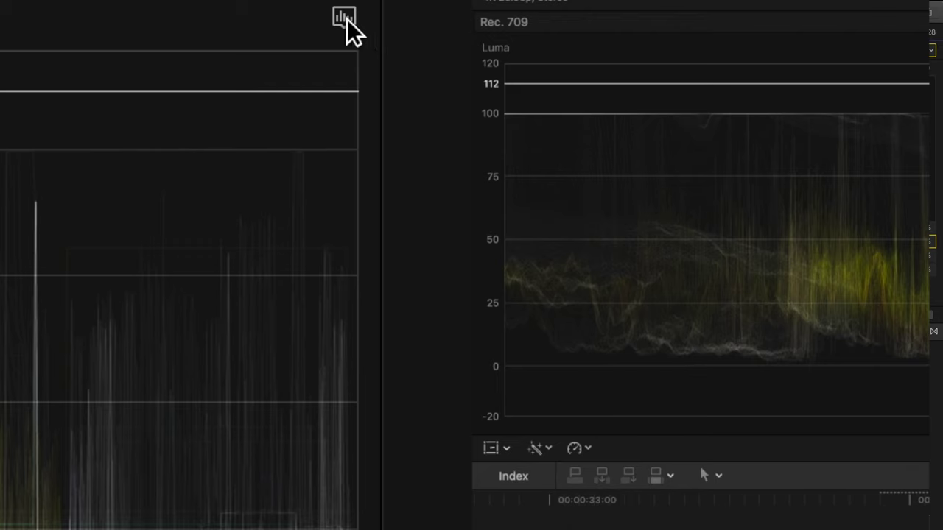
pyautogui.click(344, 16)
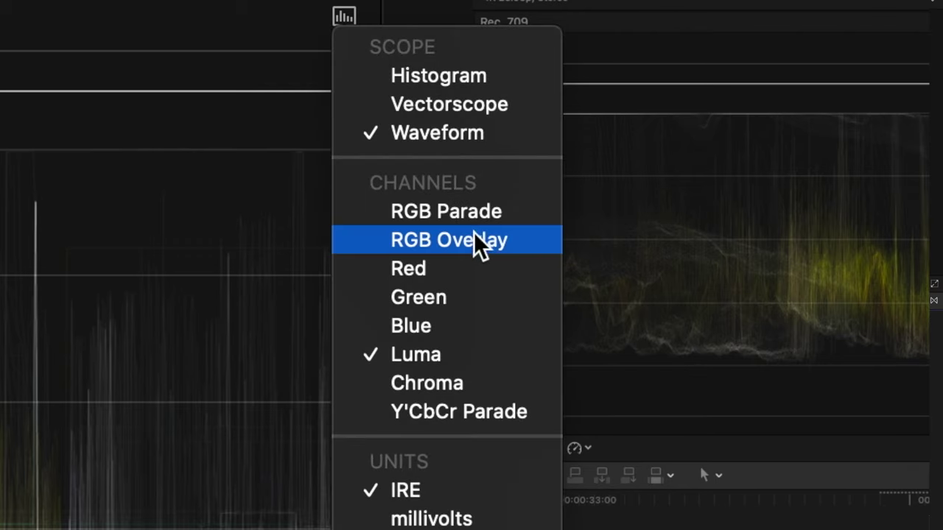
# - View the hammock shot's waveform as RGB Overlay, then as the red channel and the blue channel alone
pyautogui.click(516, 244)
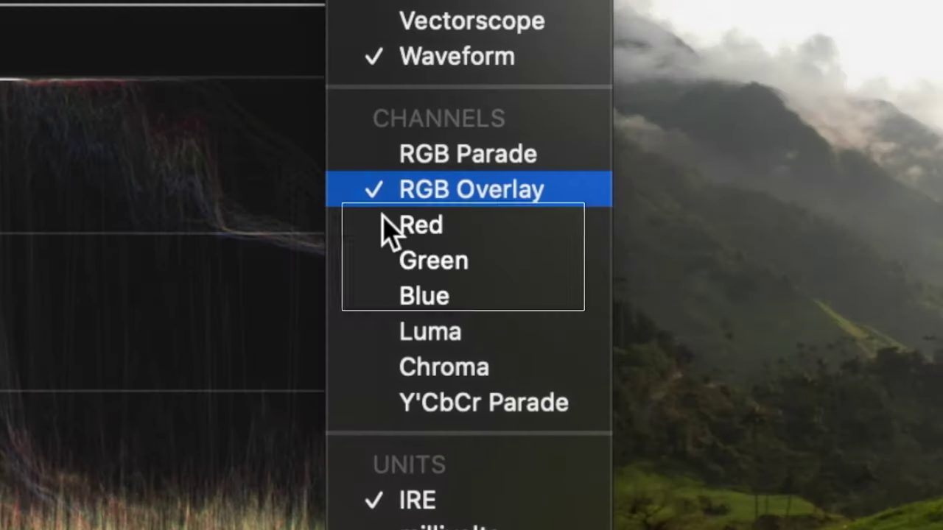
pyautogui.click(387, 227)
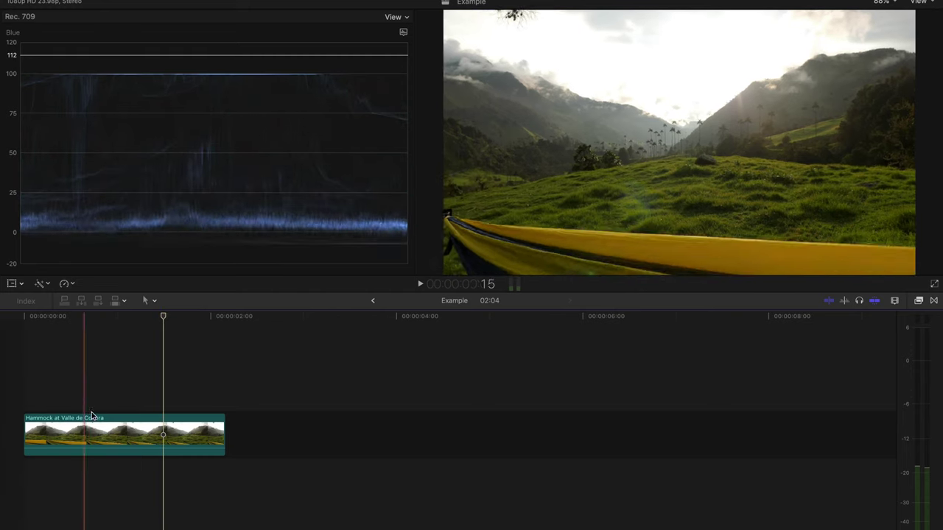
pyautogui.click(403, 32)
pyautogui.click(427, 135)
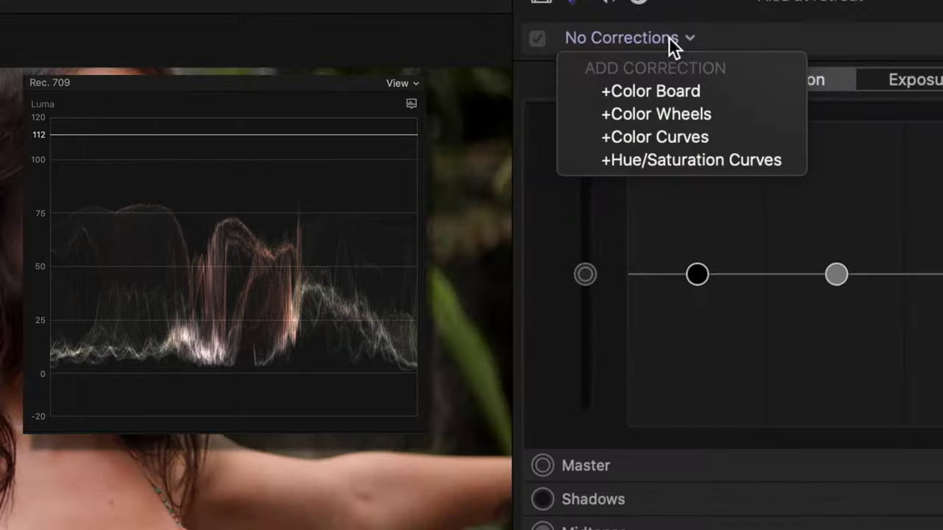
# - Add Color Wheels to the woman's shot and brighten its highlights slightly
pyautogui.click(765, 51)
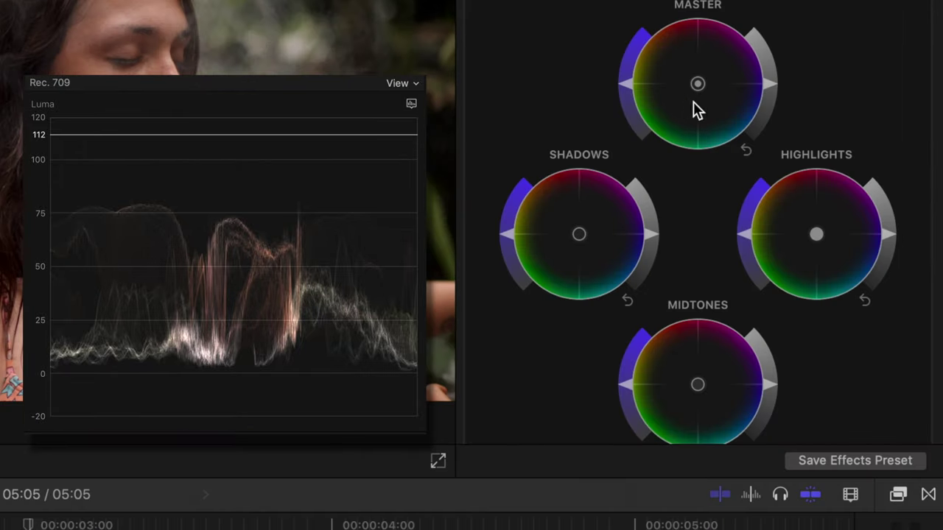
pyautogui.moveTo(888, 234); pyautogui.dragTo(886, 190)
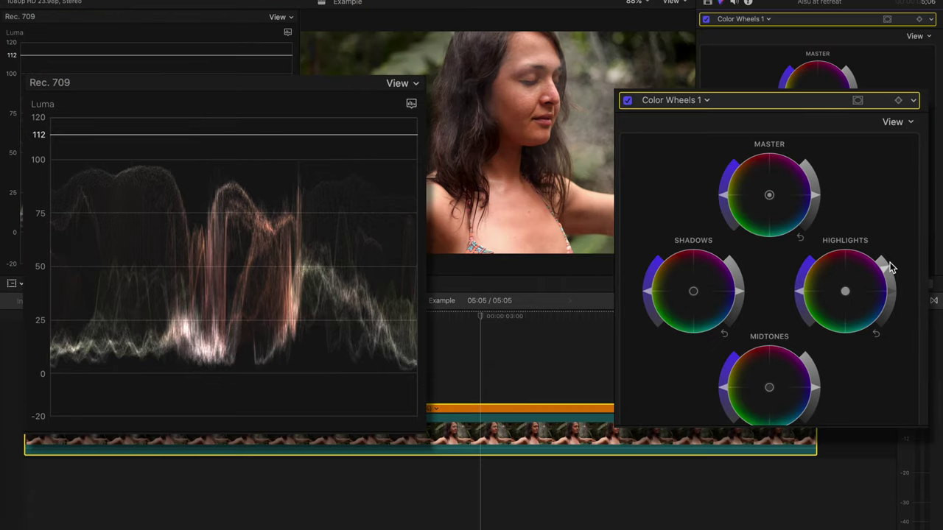
pyautogui.moveTo(892, 269)
pyautogui.mouseDown()
pyautogui.moveTo(882, 268)
pyautogui.moveTo(888, 274)
pyautogui.mouseUp()
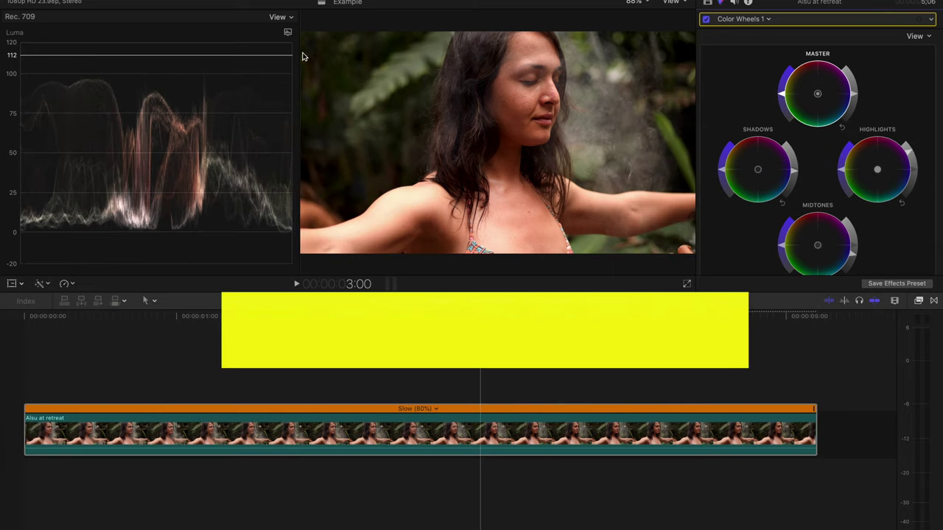
# - Switch the viewer to Crop mode and adjust the woman's shot's crop area
pyautogui.click(280, 16)
pyautogui.click(313, 61)
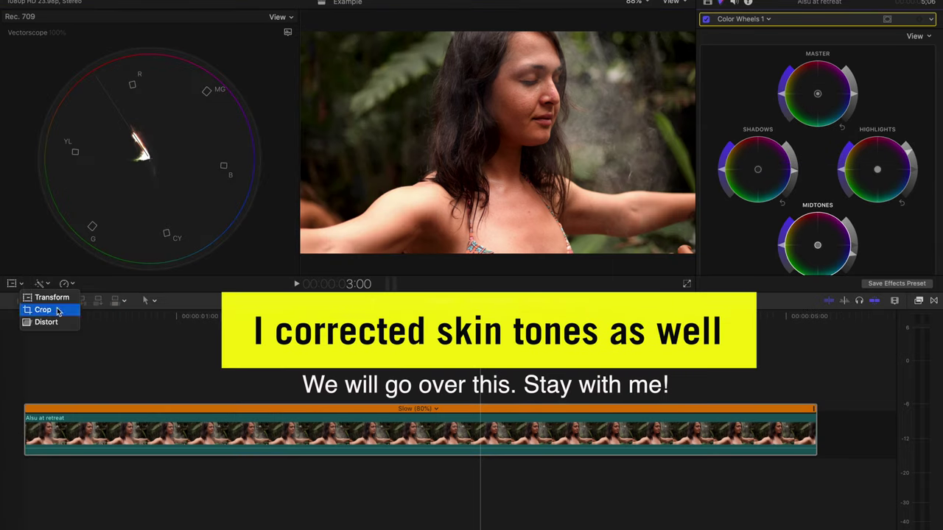
pyautogui.click(59, 311)
pyautogui.moveTo(345, 252); pyautogui.dragTo(531, 109)
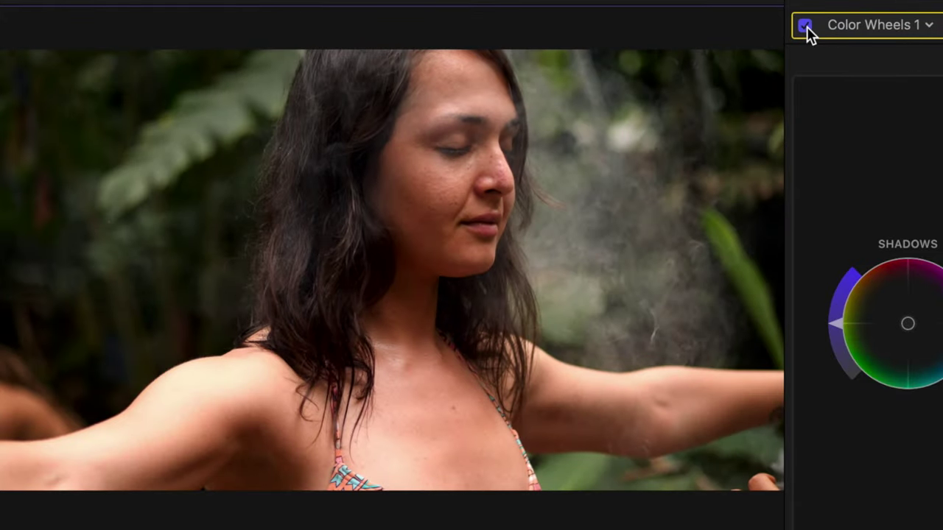
# - Toggle the Color Wheels 1 correction off, on and off again to compare
pyautogui.click(805, 26)
pyautogui.click(805, 26)
pyautogui.click(806, 26)
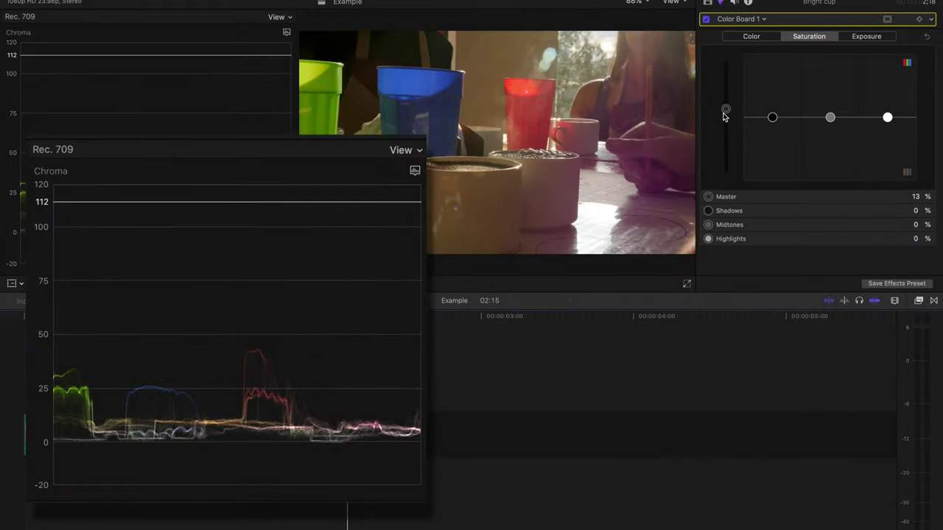
# - Drain the cups shot's Master saturation and switch the correction to Hue/Saturation Curves
pyautogui.moveTo(725, 111); pyautogui.dragTo(721, 74)
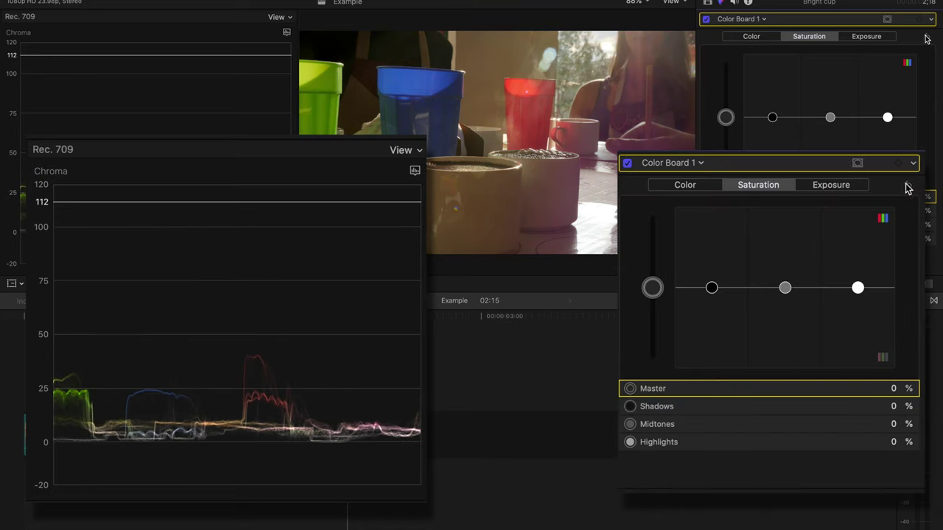
pyautogui.click(764, 19)
pyautogui.click(759, 96)
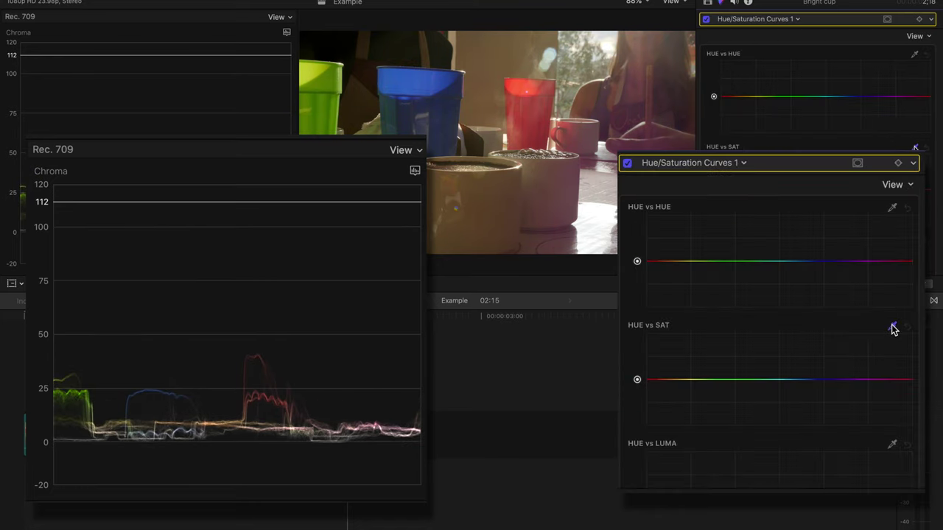
# - Sample the red cup in HUE vs SAT, boost its saturation, then return it to normal
pyautogui.click(532, 90)
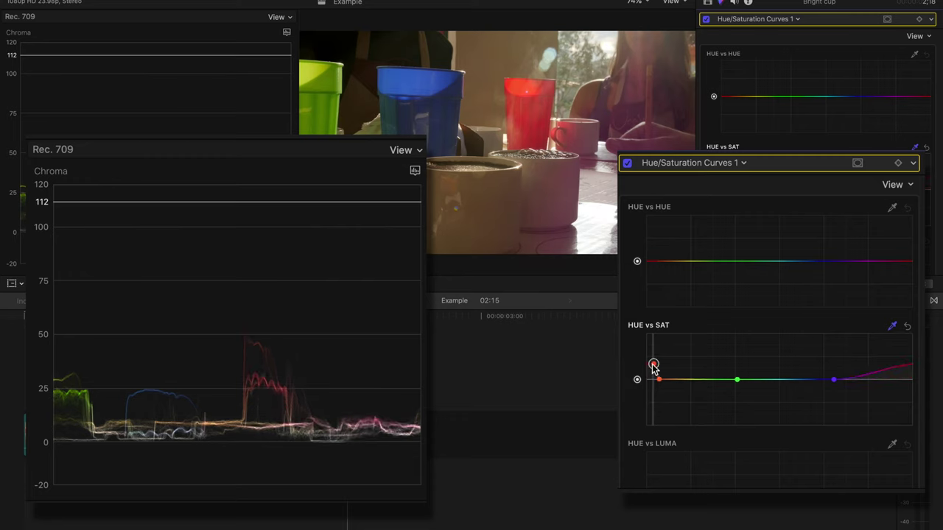
pyautogui.moveTo(653, 364); pyautogui.dragTo(653, 345)
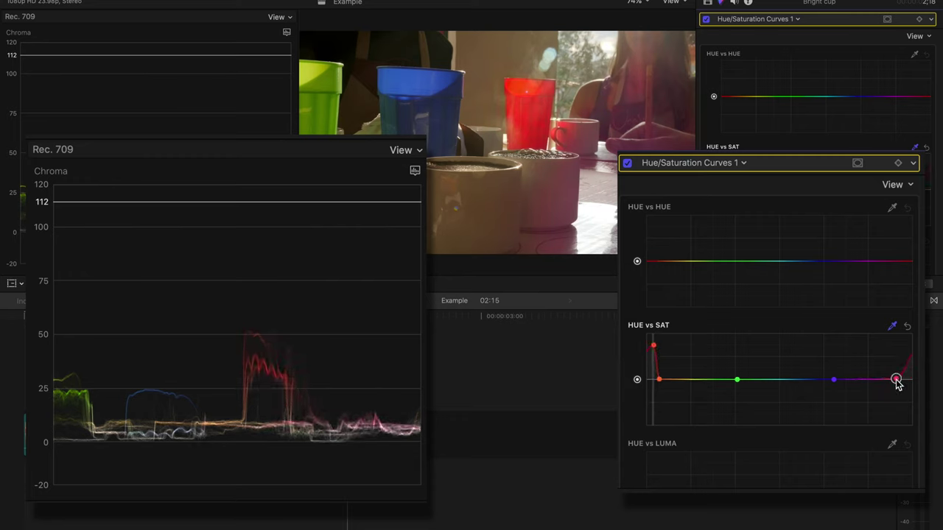
pyautogui.moveTo(654, 346); pyautogui.dragTo(651, 386)
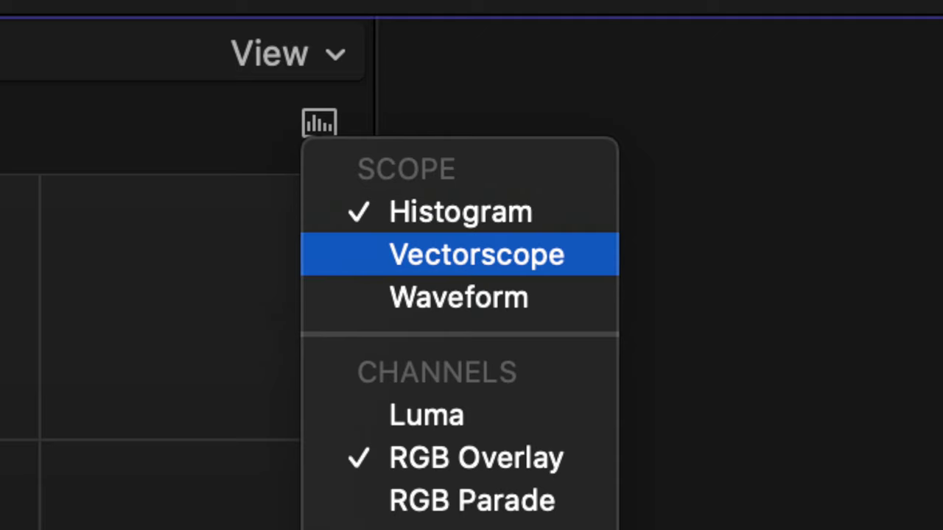
# - Switch to the Vectorscope and set the man's pink-lit shot's Master saturation to 70%
pyautogui.click(477, 254)
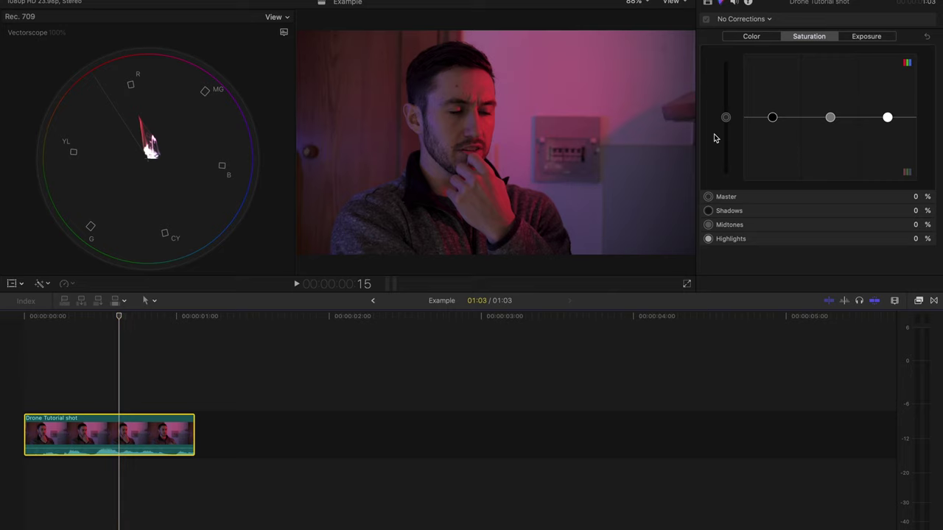
pyautogui.moveTo(730, 125); pyautogui.dragTo(720, 168)
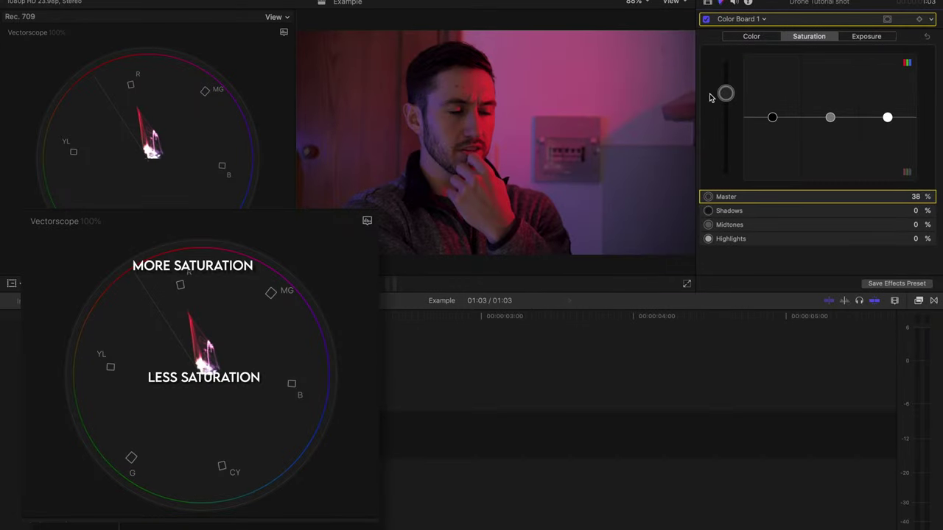
pyautogui.moveTo(726, 82)
pyautogui.mouseDown()
pyautogui.moveTo(726, 59)
pyautogui.moveTo(726, 121)
pyautogui.moveTo(726, 49)
pyautogui.moveTo(726, 84)
pyautogui.mouseUp()
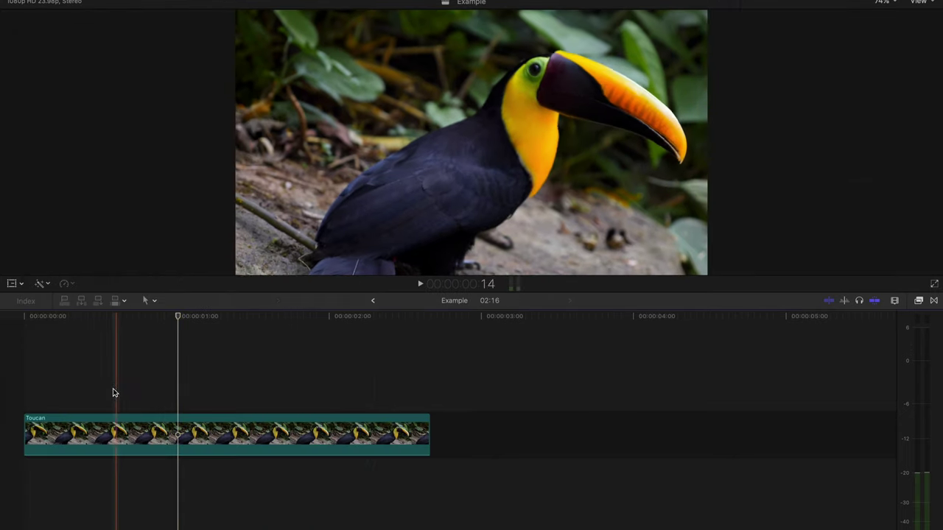
# - Play the Toucan clip and display its scopes as a vectorscope
pyautogui.press('space')
pyautogui.press('space')
pyautogui.press('super+7')
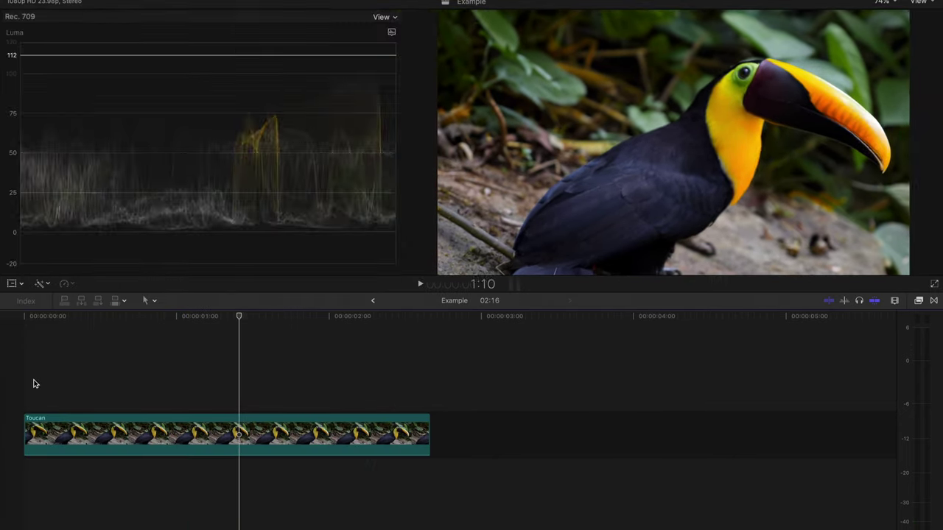
pyautogui.click(392, 33)
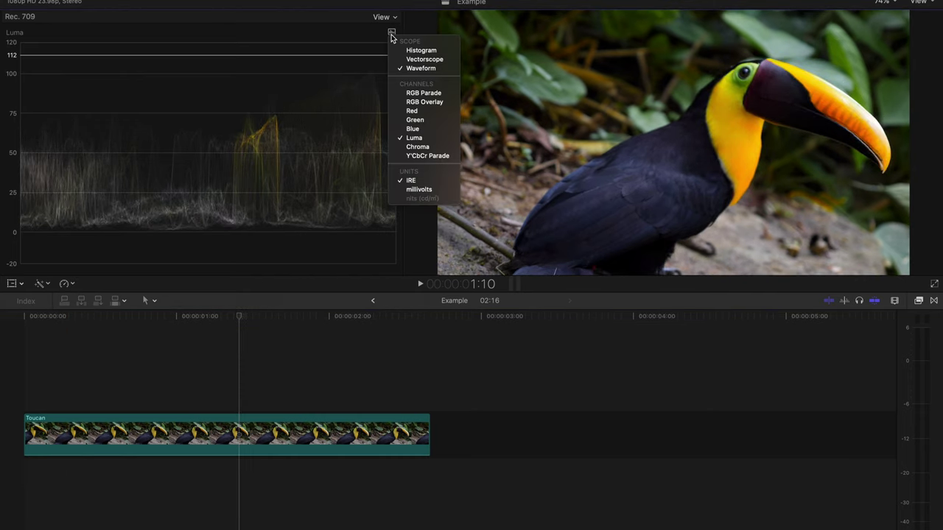
pyautogui.click(439, 59)
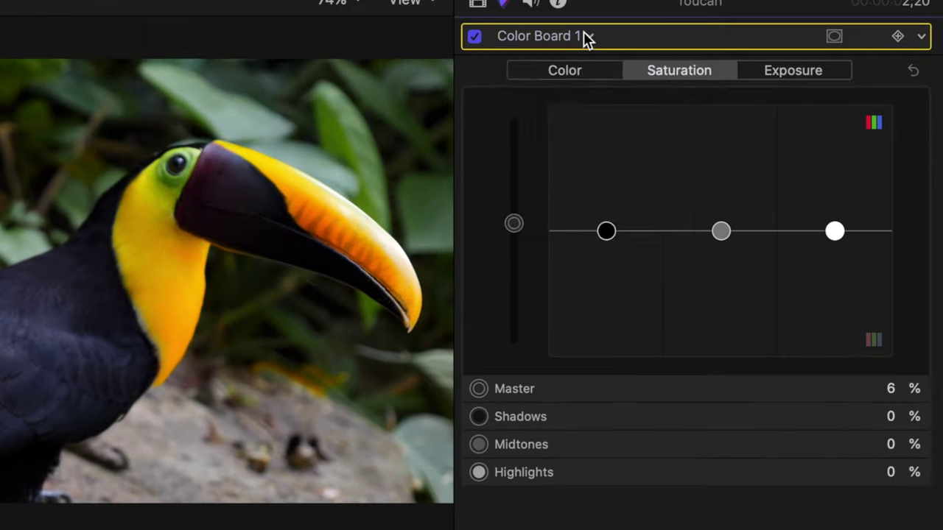
# - Add Hue/Saturation Curves to the toucan and sample its yellow throat in HUE vs SAT
pyautogui.click(684, 25)
pyautogui.click(599, 208)
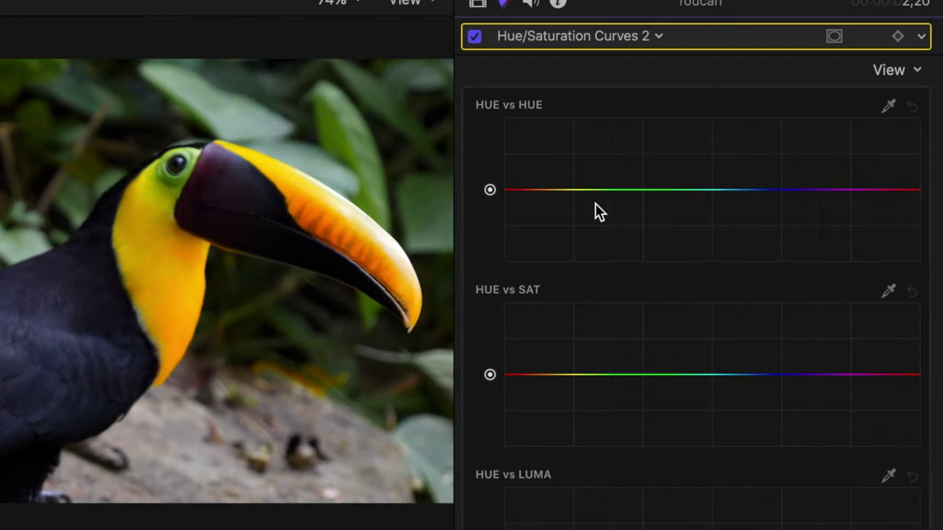
pyautogui.click(890, 292)
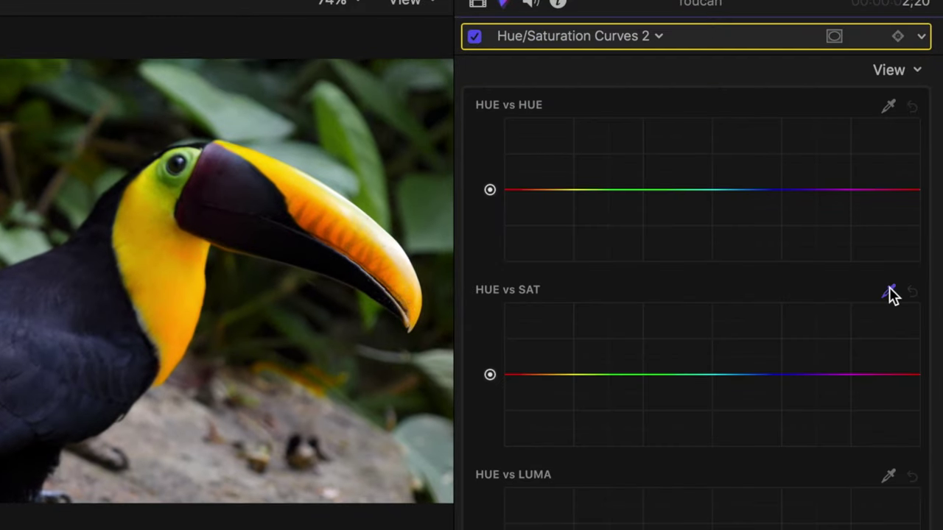
pyautogui.click(167, 252)
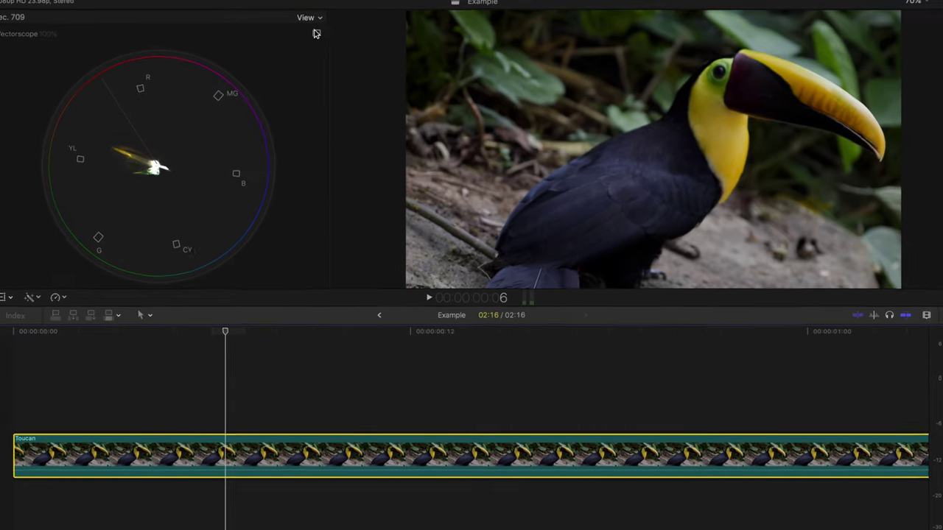
# - Keep the vectorscope scale at 100% in its View options
pyautogui.click(306, 16)
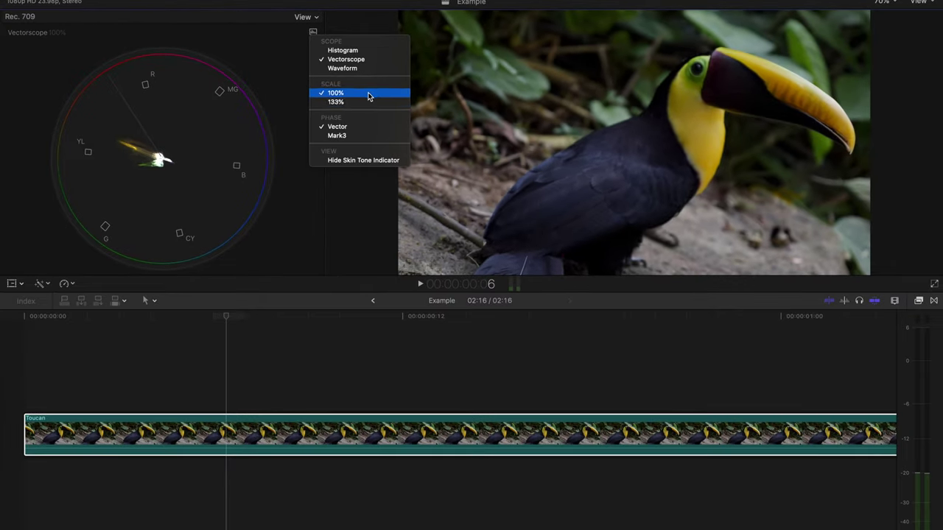
pyautogui.click(447, 147)
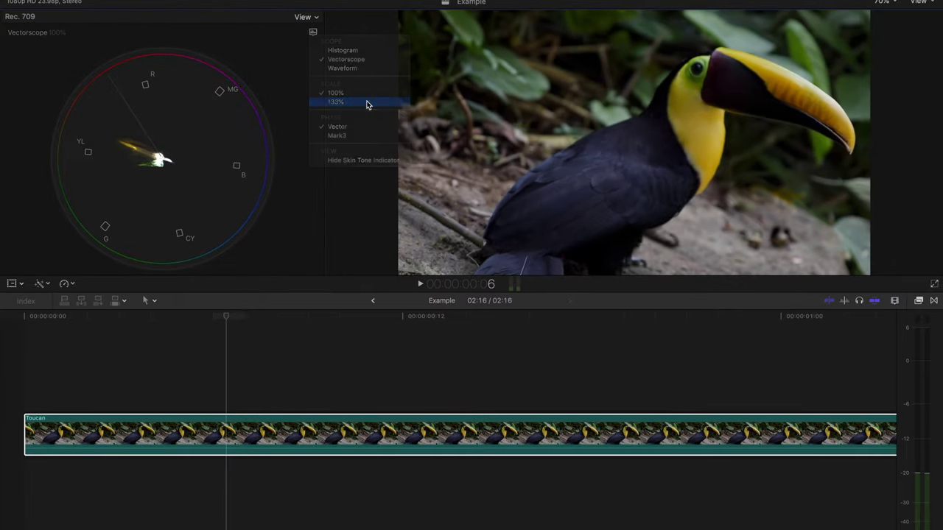
pyautogui.click(313, 31)
pyautogui.click(337, 94)
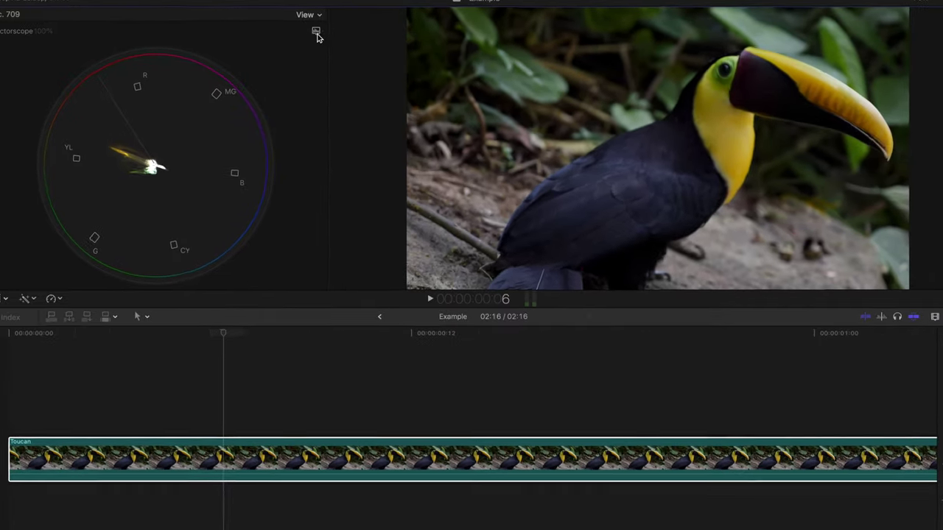
# - Try the Mark3 vectorscope phase, then switch it back to Vector
pyautogui.click(313, 32)
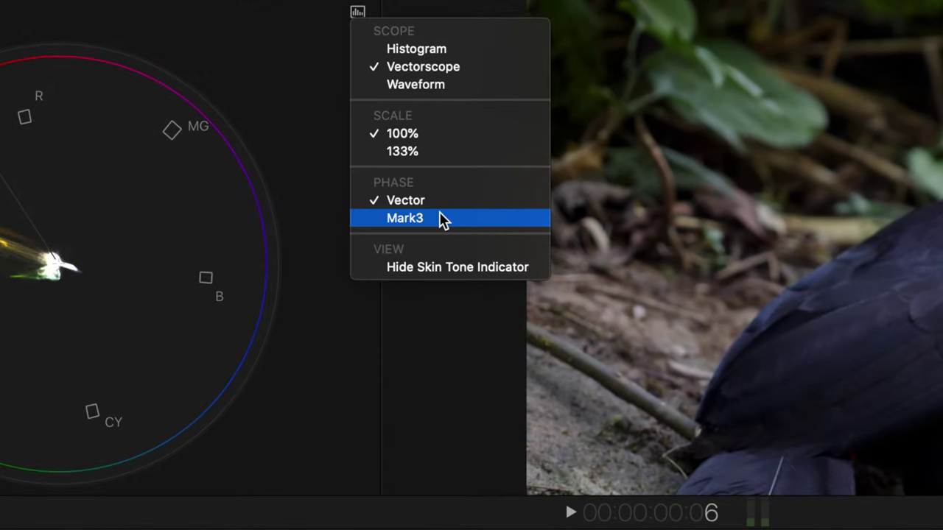
pyautogui.click(391, 173)
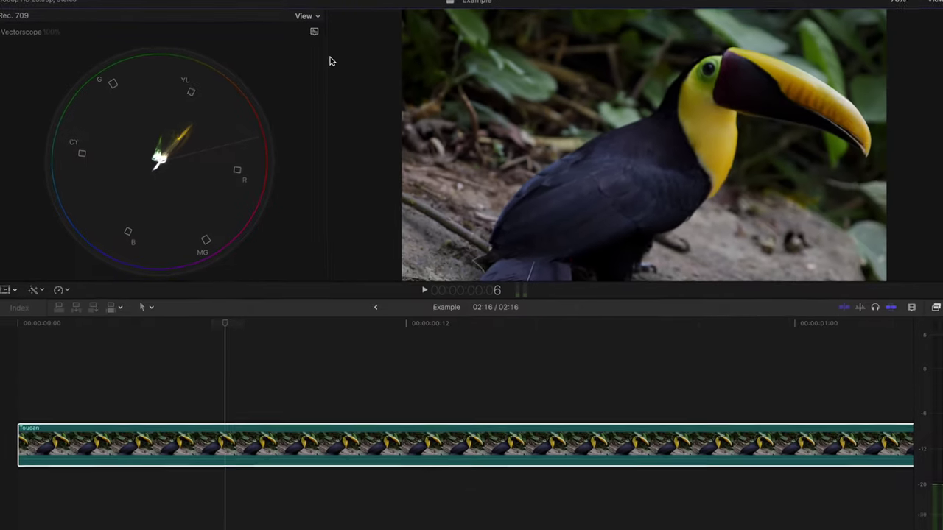
pyautogui.click(313, 34)
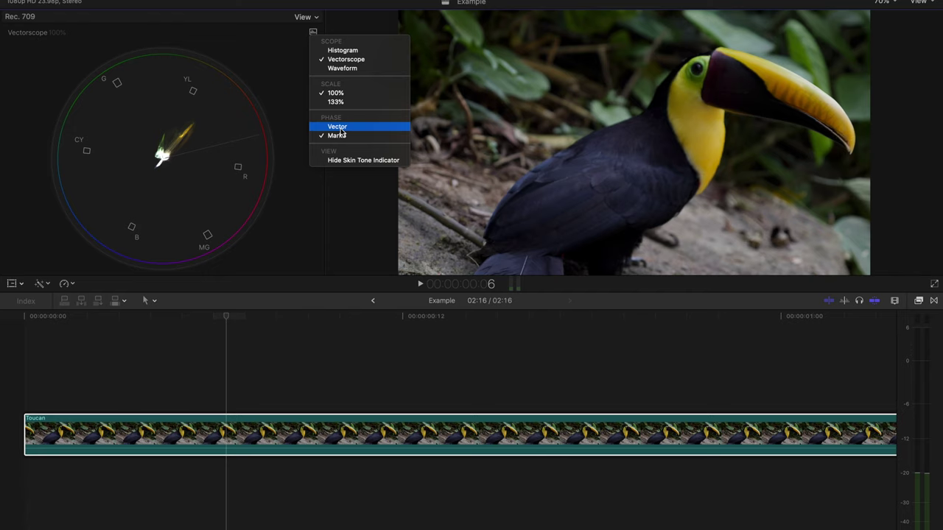
pyautogui.click(338, 127)
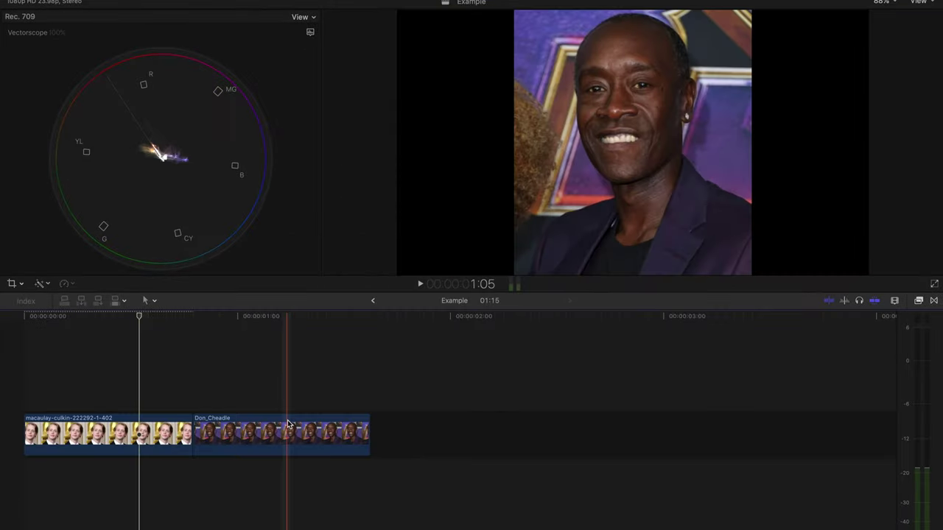
# - Switch to the Crop tool to begin isolating skin on the Alsu at retreat clip
pyautogui.hotkey('shift', 'c')
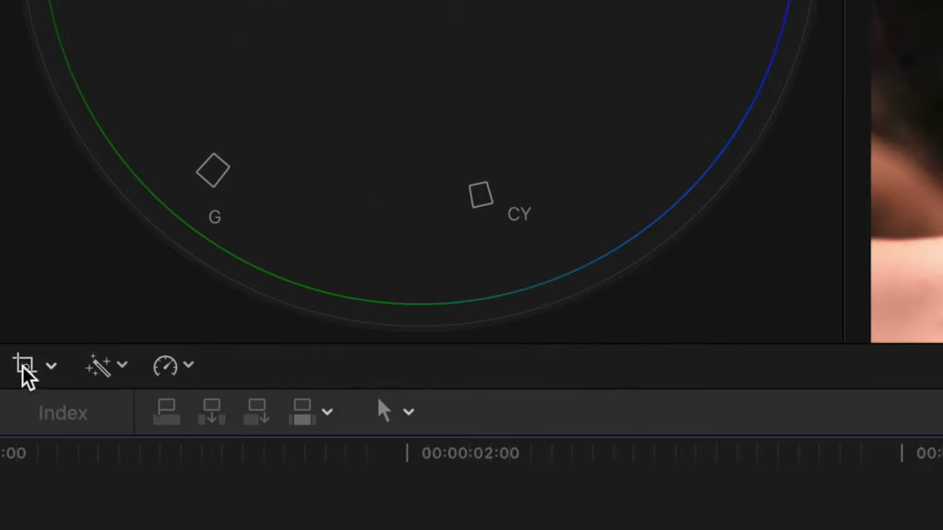
# - Trim the Alsu image to its top-right face area, then narrow it to a thin forehead strip
pyautogui.click(15, 361)
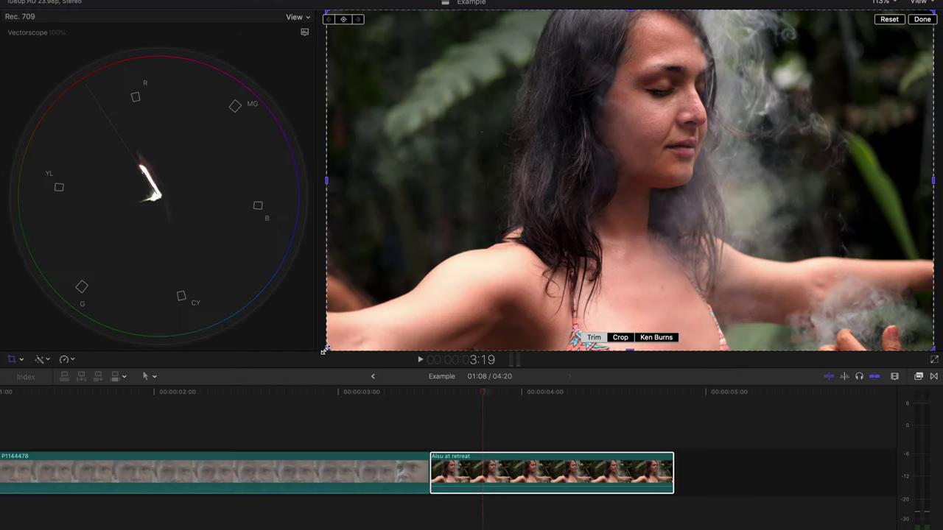
pyautogui.moveTo(328, 353); pyautogui.dragTo(631, 129)
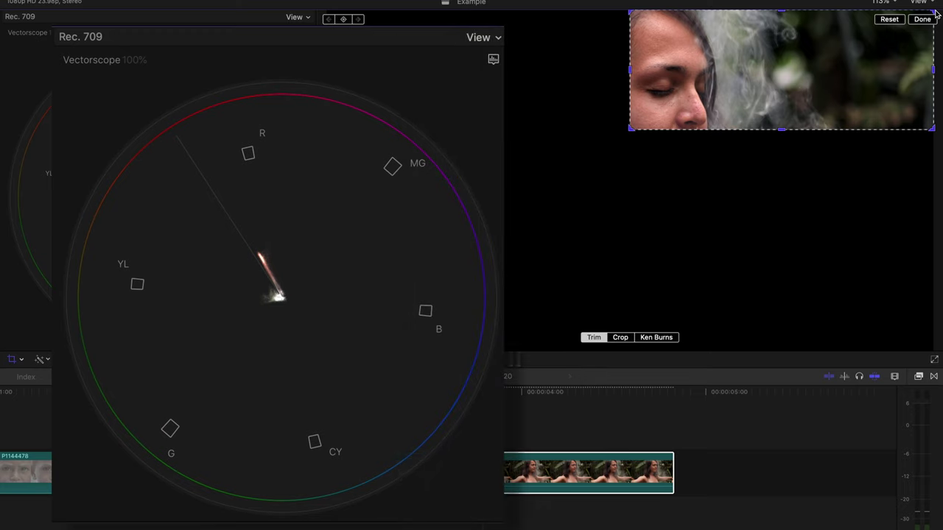
pyautogui.moveTo(934, 10); pyautogui.dragTo(671, 31)
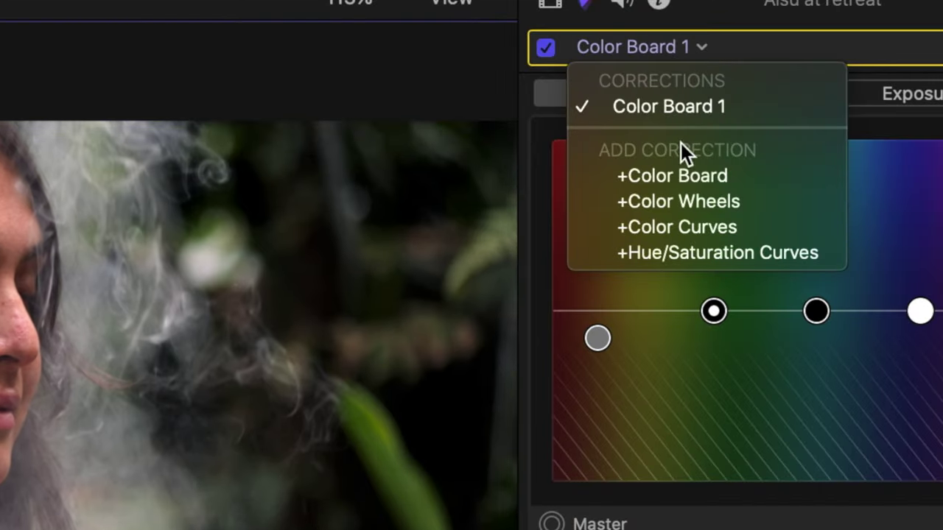
# - Replace the Color Board with a Color Wheels correction and add a colour mask sampled from the forehead
pyautogui.click(684, 194)
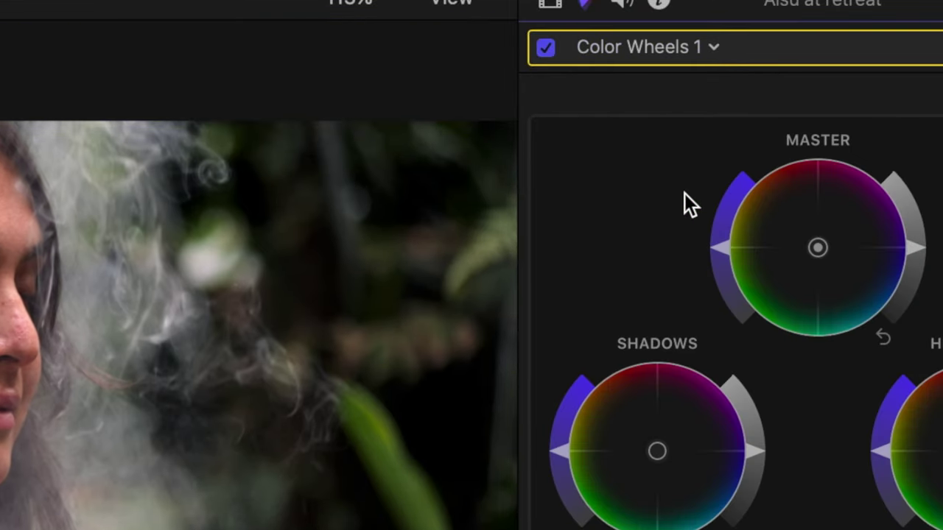
pyautogui.click(942, 47)
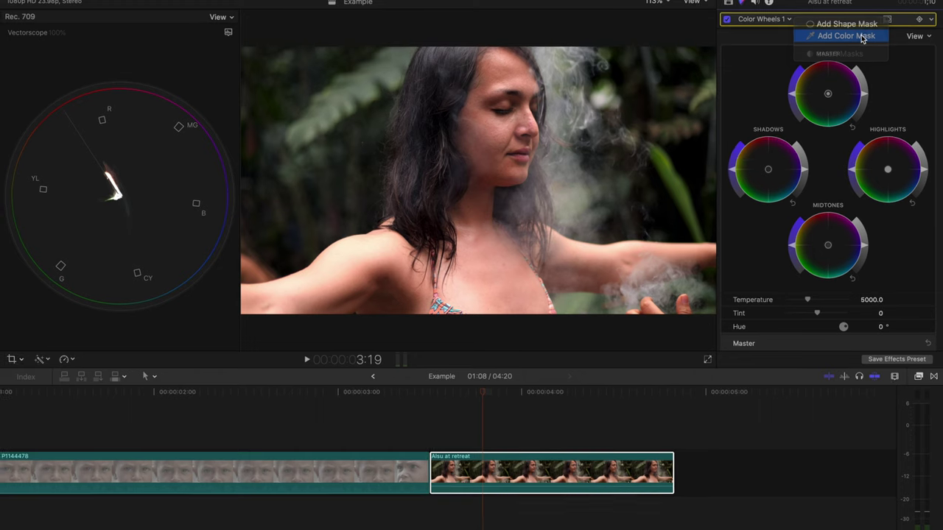
pyautogui.click(846, 36)
pyautogui.moveTo(504, 75); pyautogui.dragTo(501, 70)
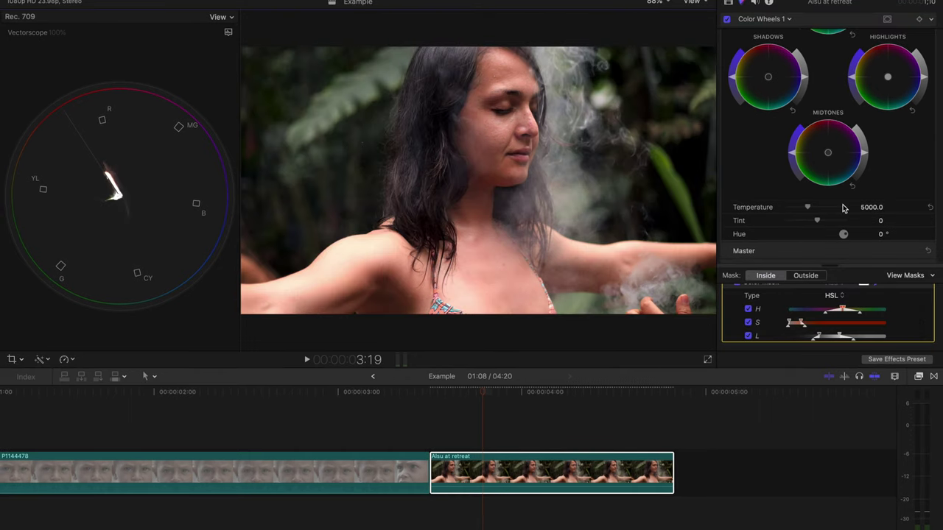
# - Refine the skin mask's saturation and lightness ranges while previewing the mask in black and white
pyautogui.scroll(-3, 843, 209)
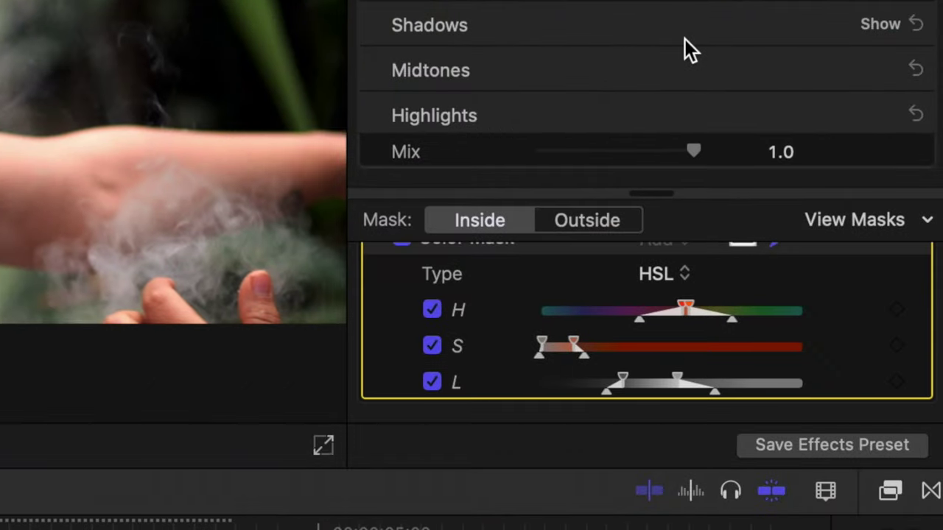
pyautogui.click(851, 219)
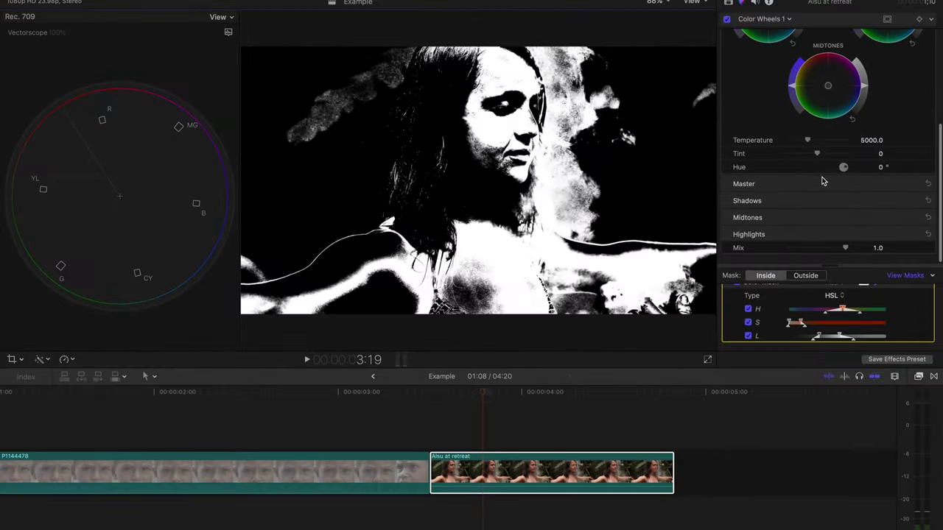
pyautogui.scroll(1, 823, 182)
pyautogui.scroll(-1, 833, 310)
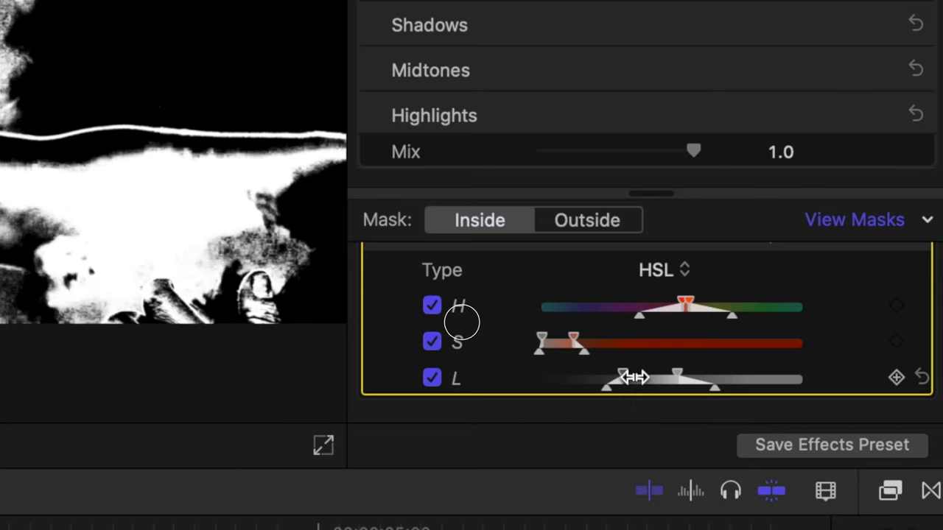
pyautogui.moveTo(599, 359); pyautogui.dragTo(599, 353)
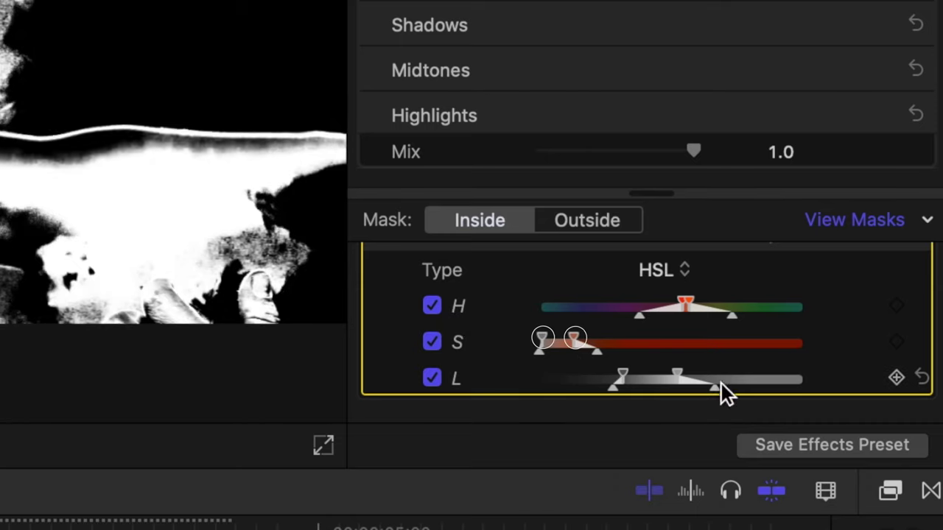
pyautogui.moveTo(722, 383); pyautogui.dragTo(703, 381)
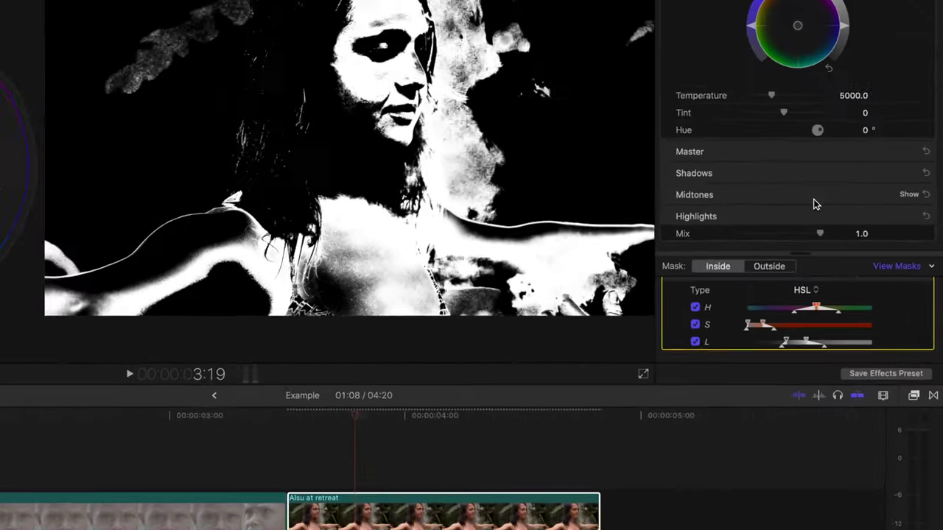
pyautogui.moveTo(823, 342); pyautogui.dragTo(837, 345)
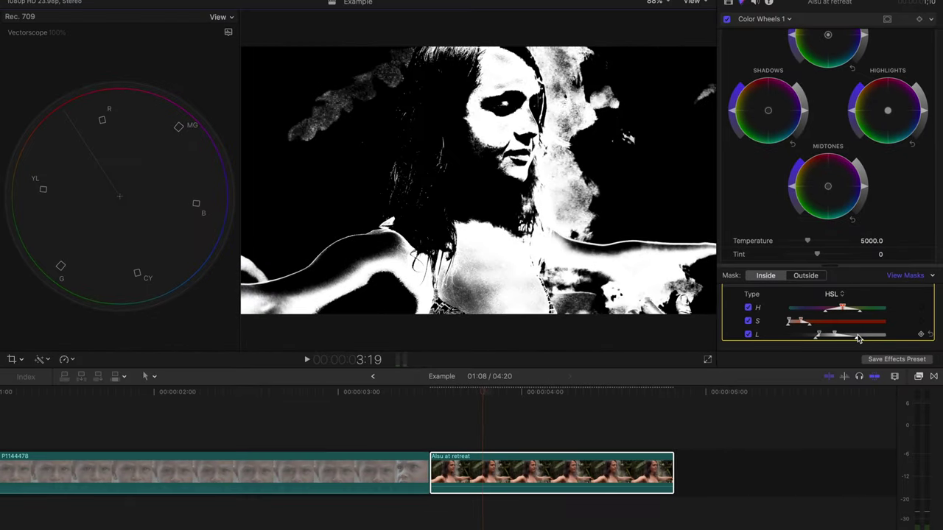
pyautogui.click(895, 274)
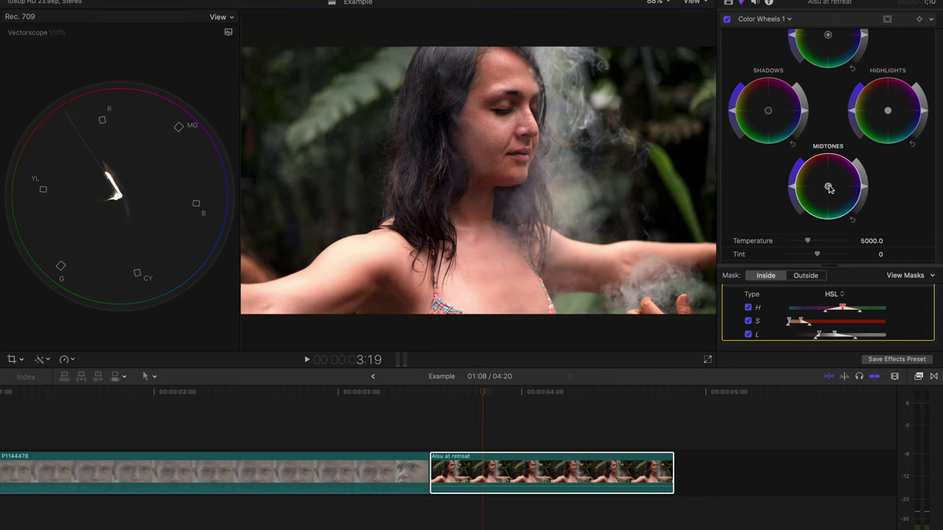
# - Shift the masked skin midtones slightly toward green, toggling Color Wheels 1 to compare before and after
pyautogui.moveTo(829, 189); pyautogui.dragTo(813, 200)
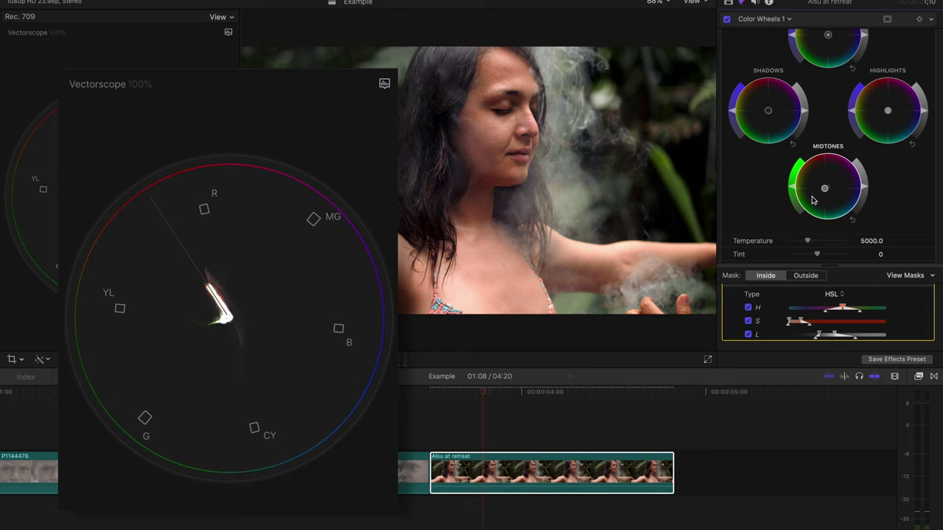
pyautogui.click(728, 20)
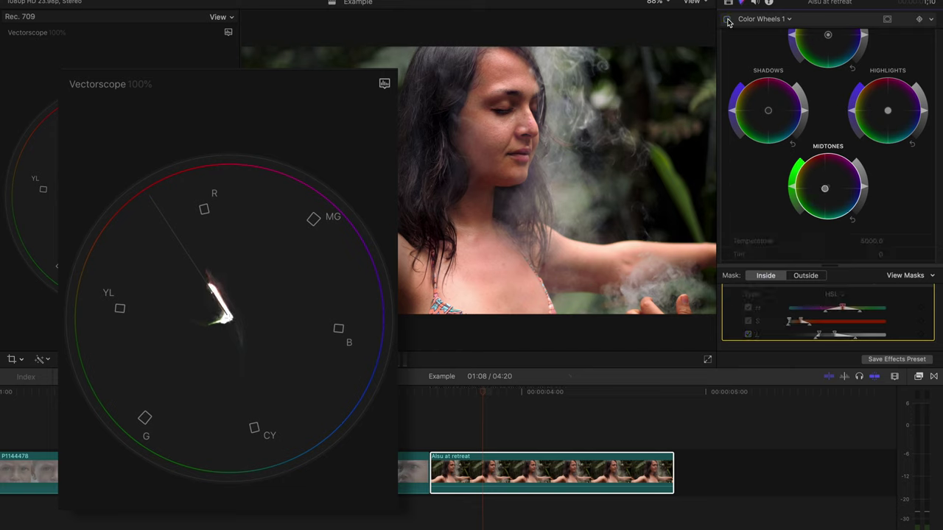
pyautogui.click(727, 20)
pyautogui.click(727, 20)
pyautogui.click(728, 20)
pyautogui.click(727, 20)
pyautogui.click(727, 20)
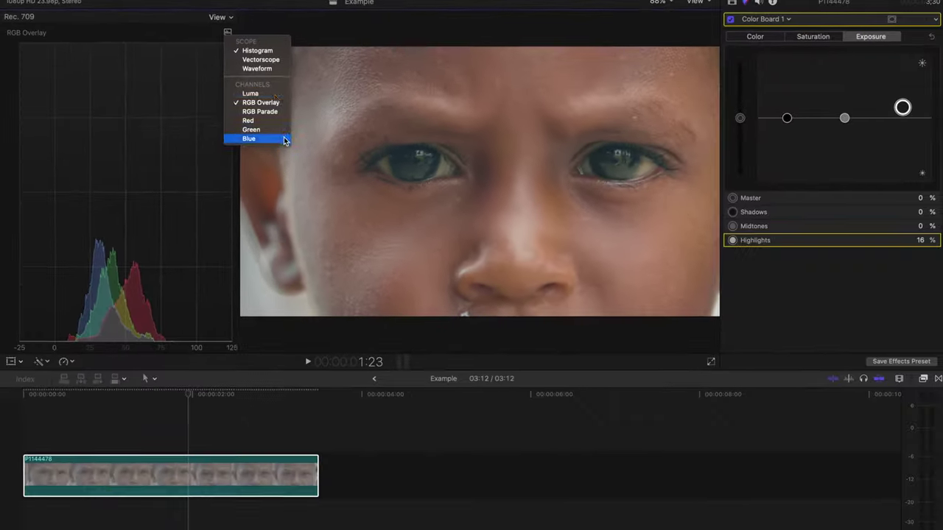
# - Switch the histogram to Luma and set Color Board Highlights to 49% and Shadows to -29%
pyautogui.click(317, 177)
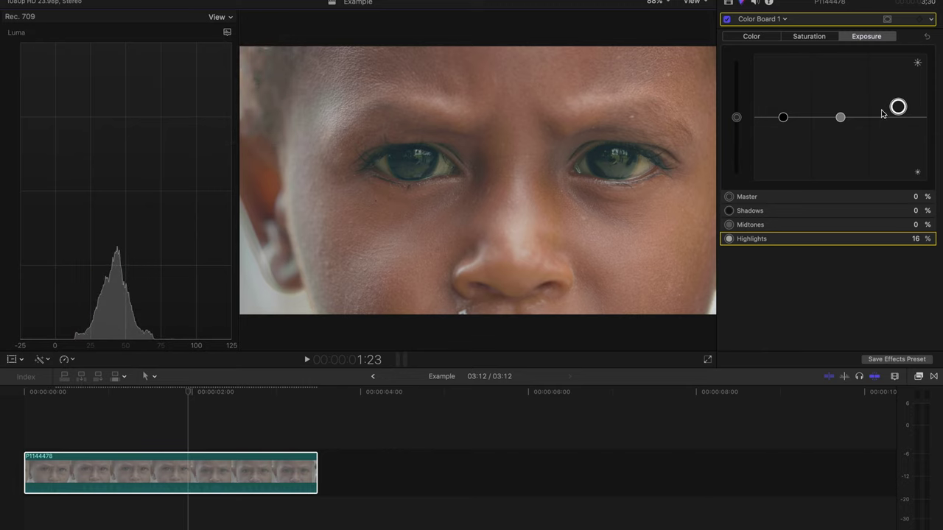
pyautogui.moveTo(899, 107); pyautogui.dragTo(899, 76)
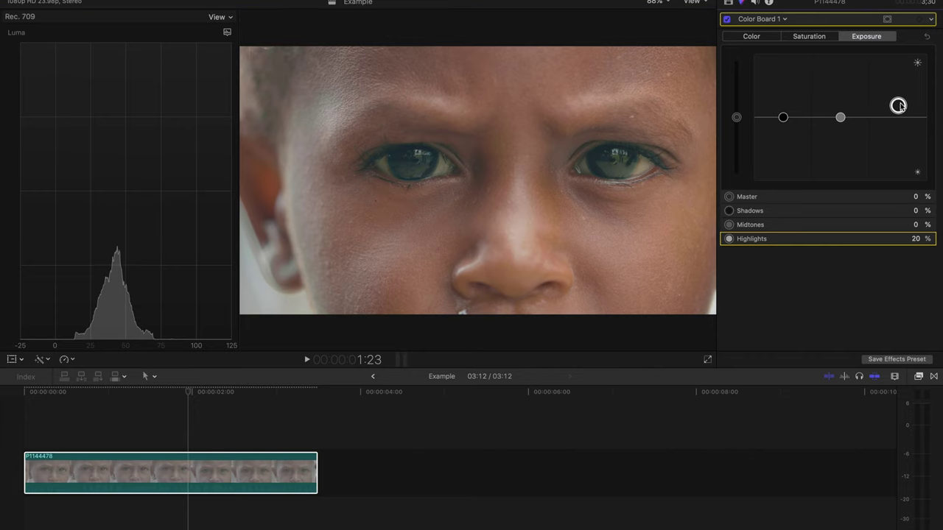
pyautogui.moveTo(898, 101)
pyautogui.mouseDown()
pyautogui.moveTo(899, 73)
pyautogui.moveTo(898, 86)
pyautogui.mouseUp()
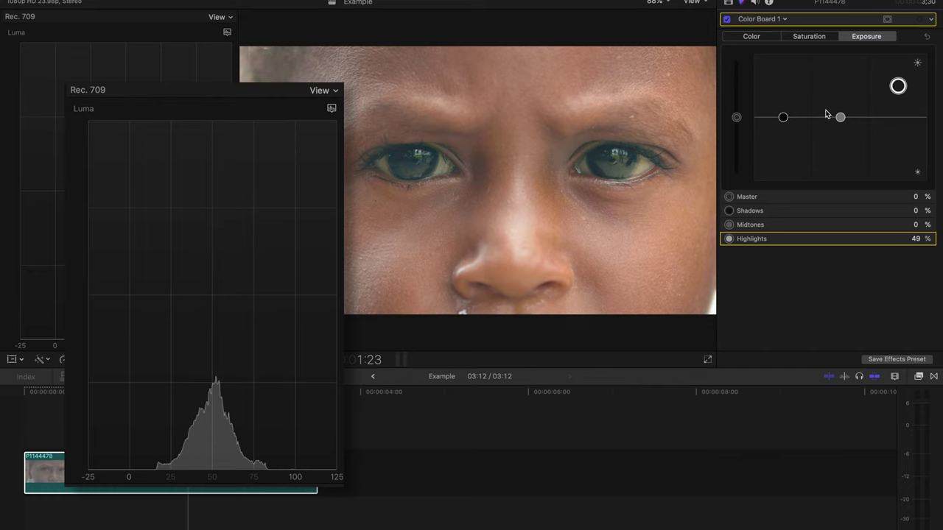
pyautogui.moveTo(783, 117); pyautogui.dragTo(782, 137)
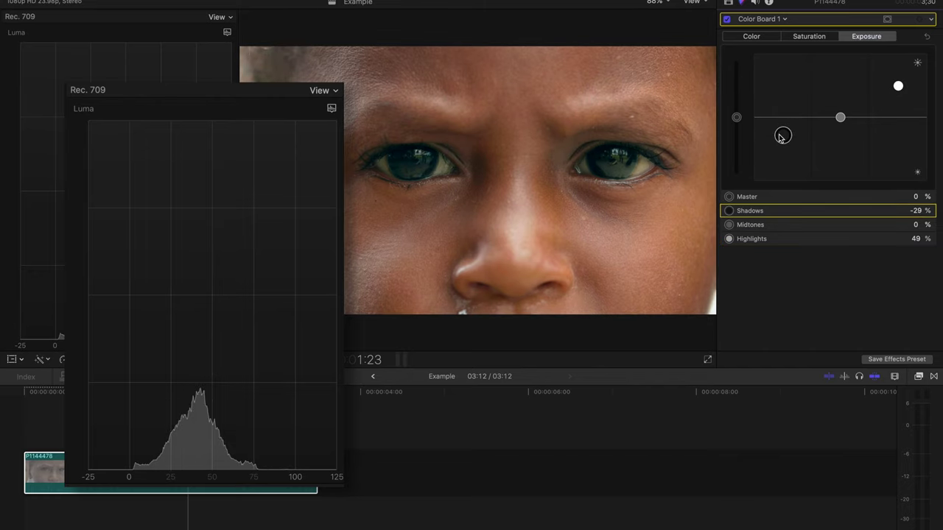